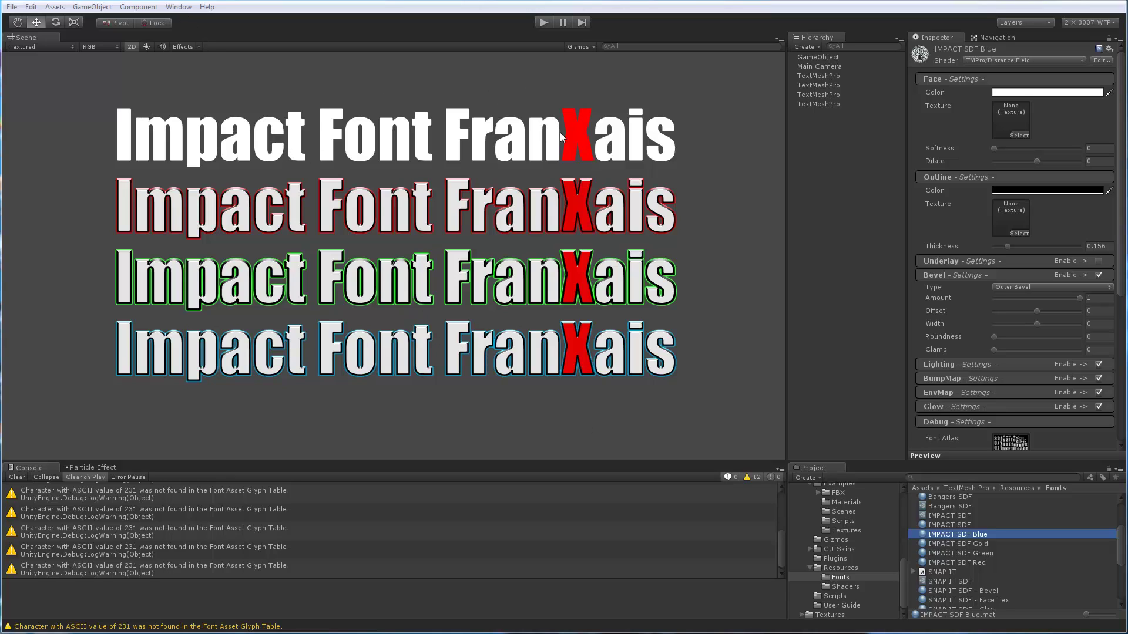
- Open the TextMeshPro Font Asset Creator and set IMPACT as the font source
left_click(179, 6)
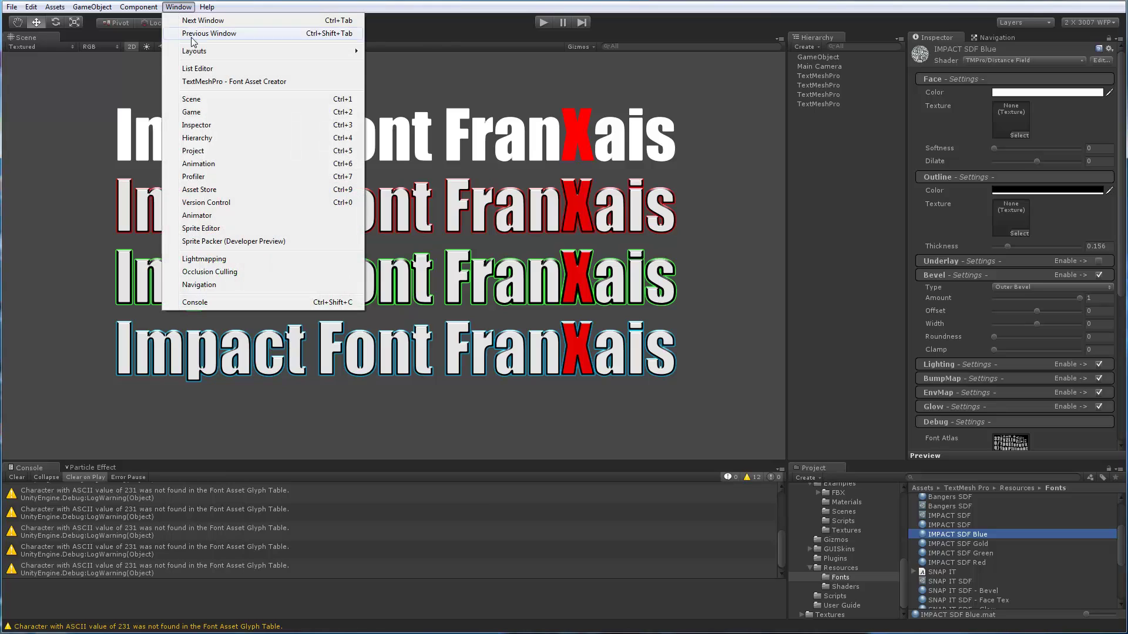
left_click(218, 81)
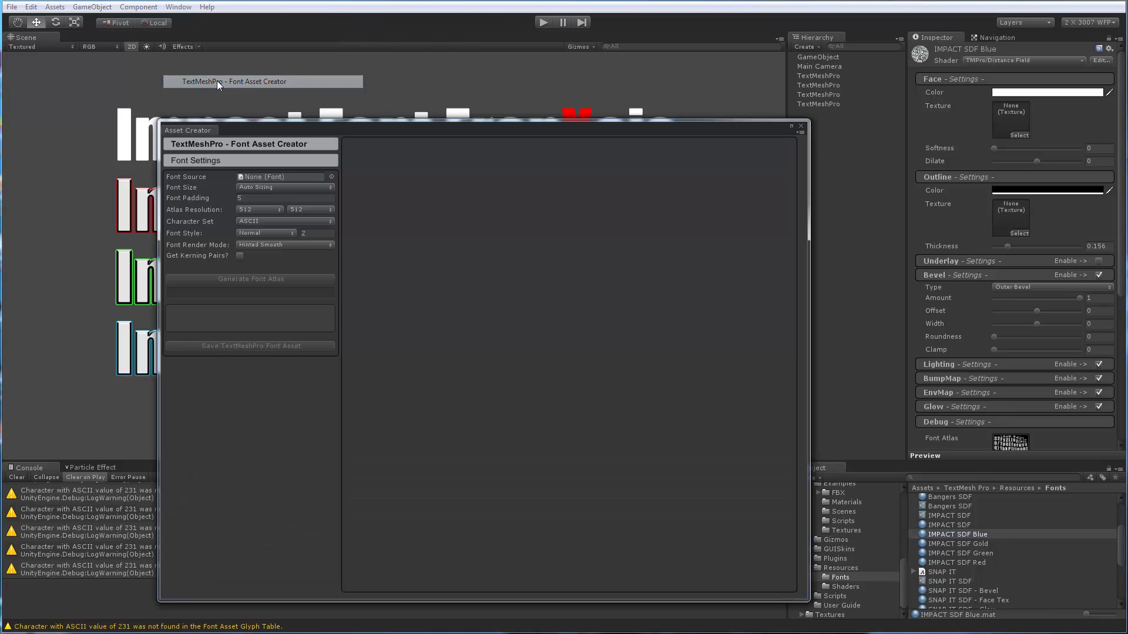
left_click(332, 177)
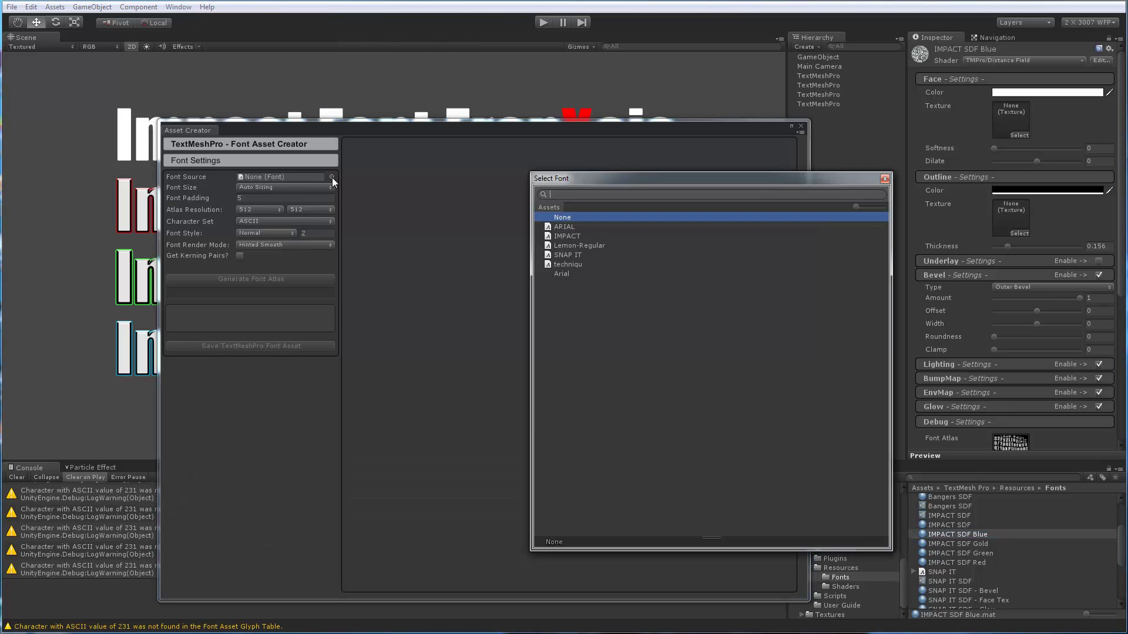
left_click(564, 235)
left_click(884, 178)
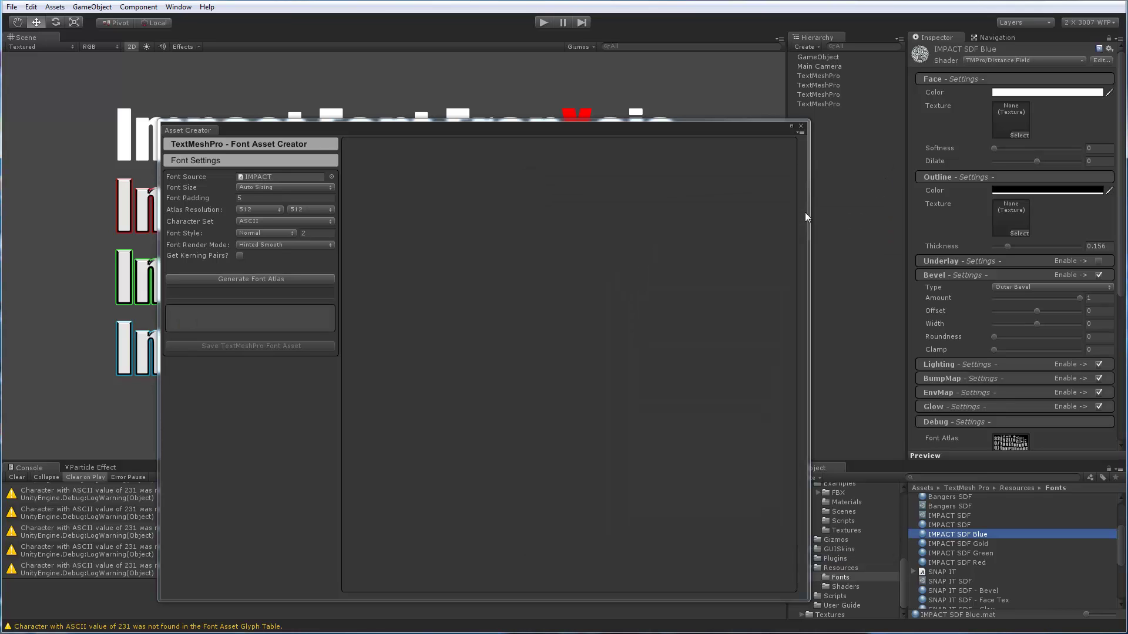
- Set the character set to Custom Range and enter the range 32-126,231
left_click(260, 226)
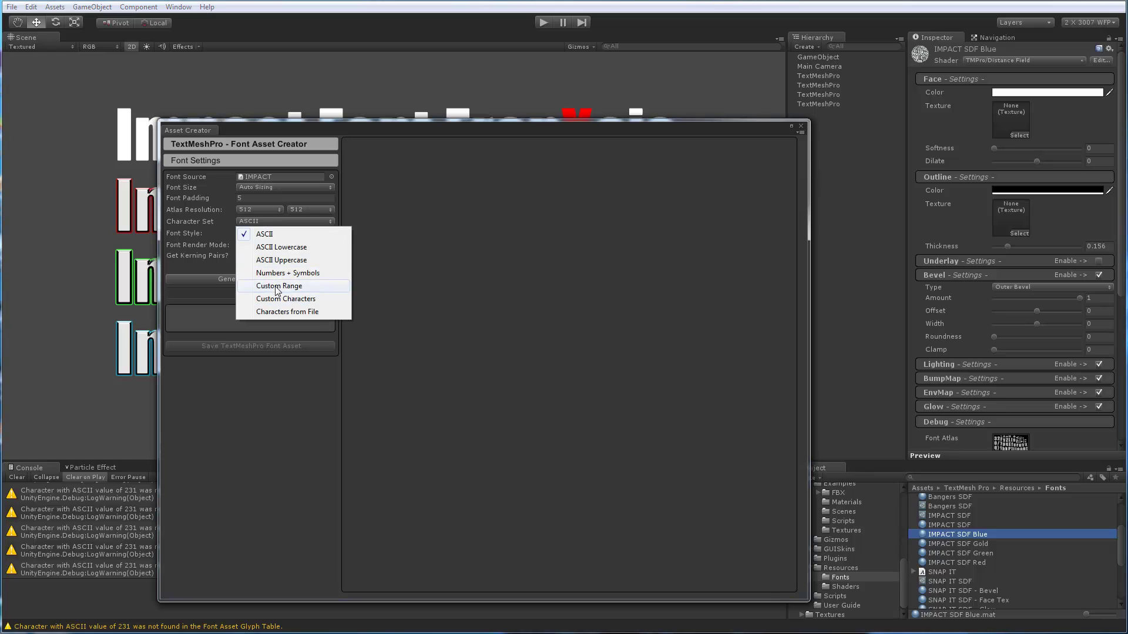
left_click(269, 282)
left_click(261, 235)
type("32-126")
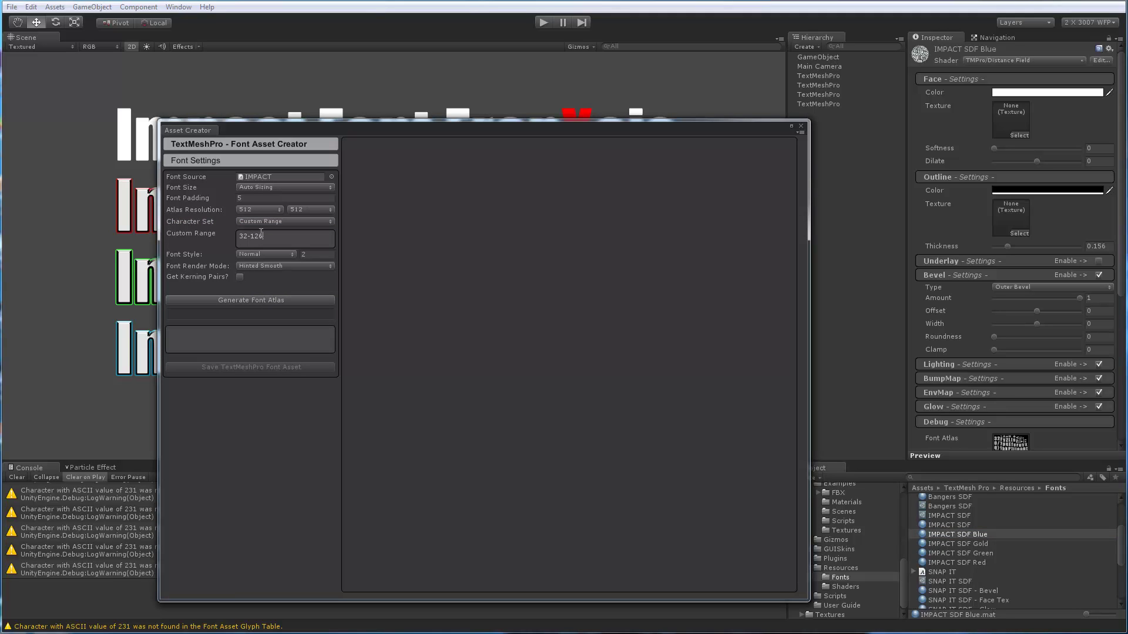
type(",231")
type("-240")
key("BackSpace")
key("BackSpace")
key("BackSpace")
type("234")
key("BackSpace")
key("BackSpace")
key("BackSpace")
key("BackSpace")
- Generate the font atlas, then set the font render mode to Distance Field 32 and regenerate it
left_click(227, 300)
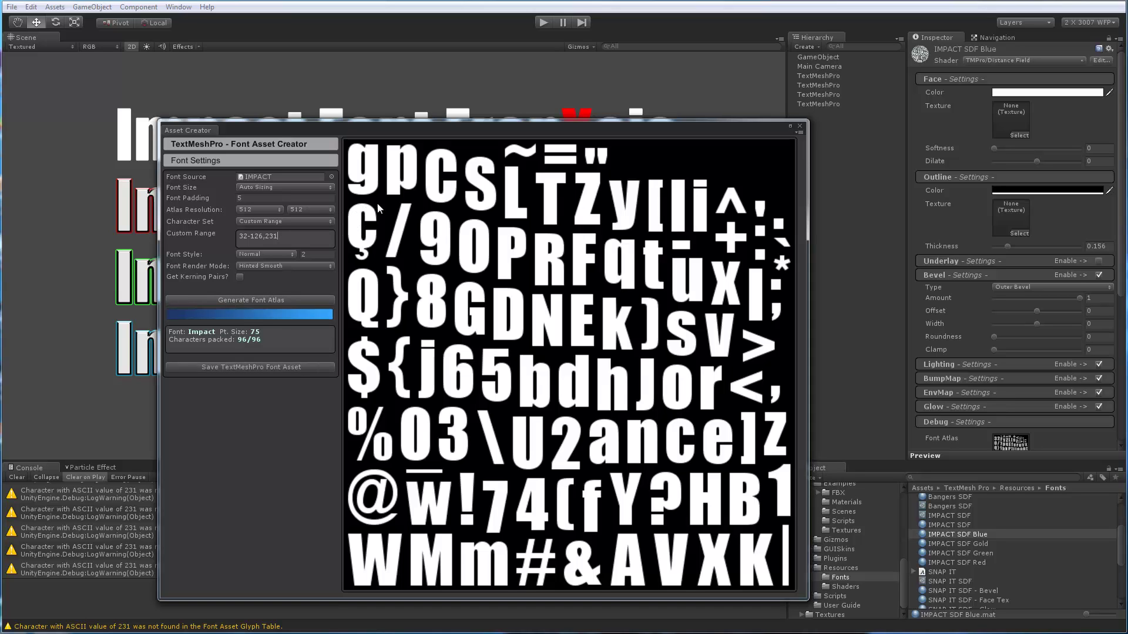
left_click(255, 266)
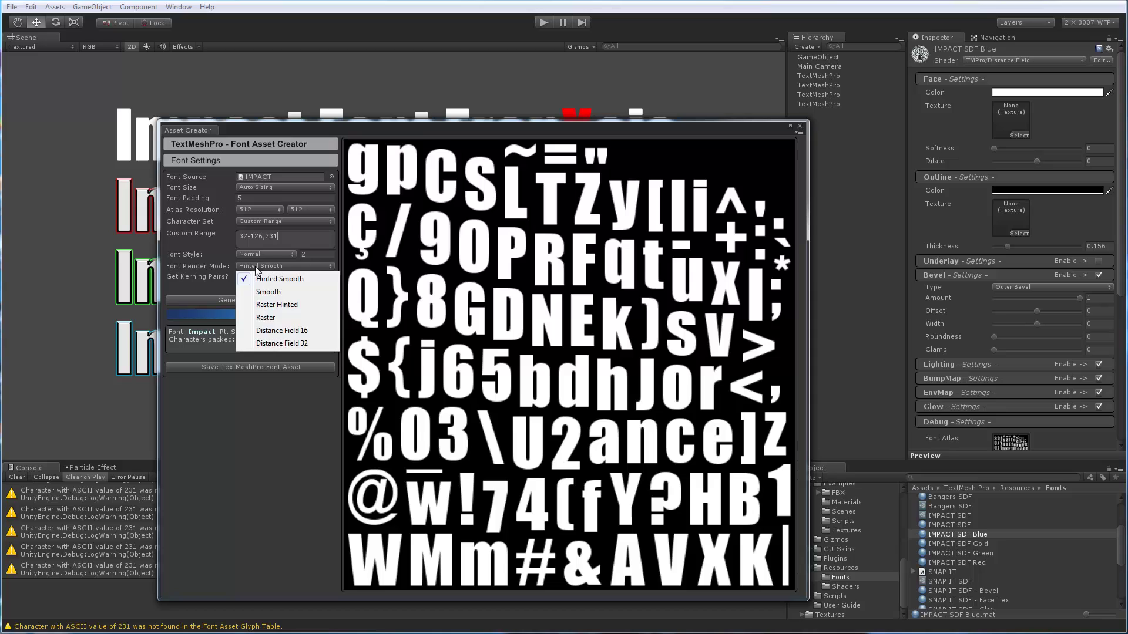
left_click(270, 347)
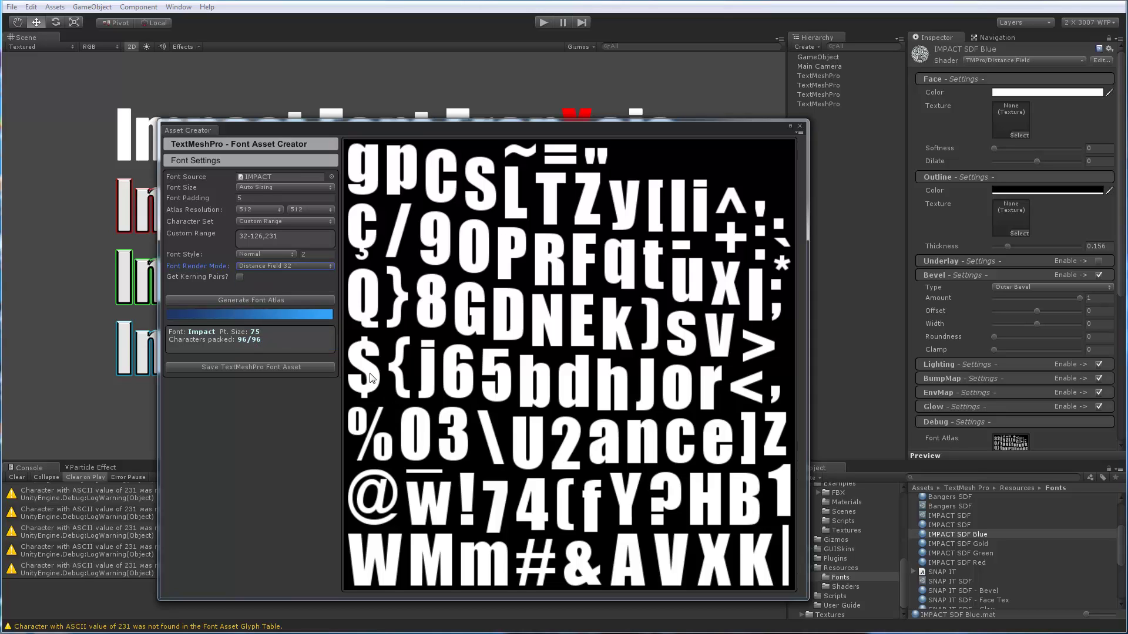
left_click(235, 300)
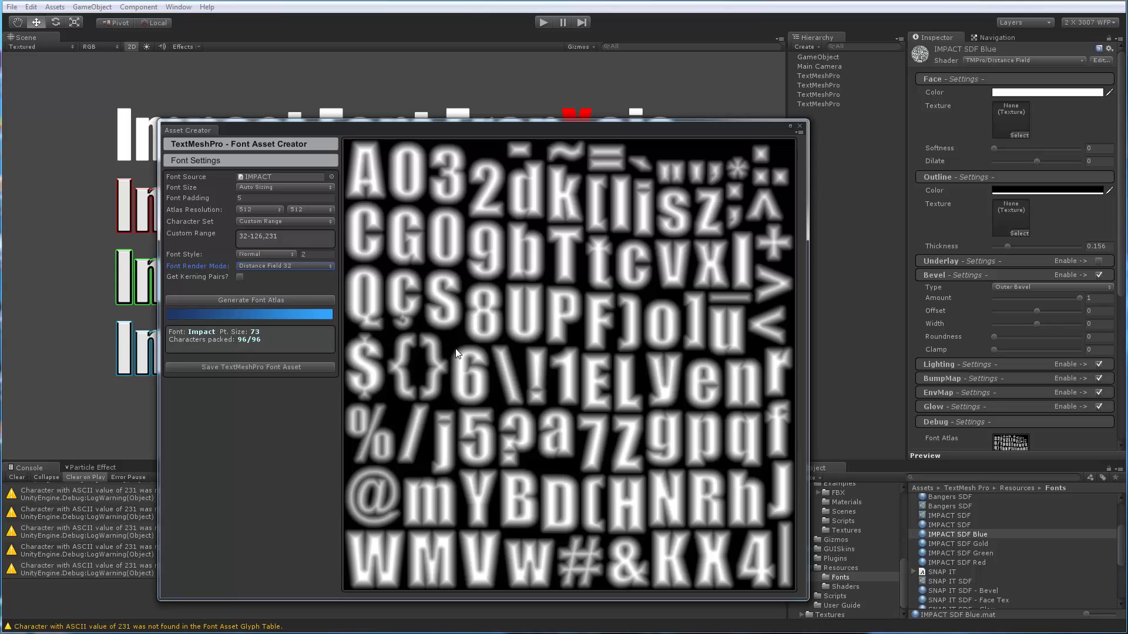
- Save the font asset over IMPACT SDF.asset in TextMesh Pro/Resources/Fonts, replacing the existing file, and close the Font Asset Creator
left_click(209, 365)
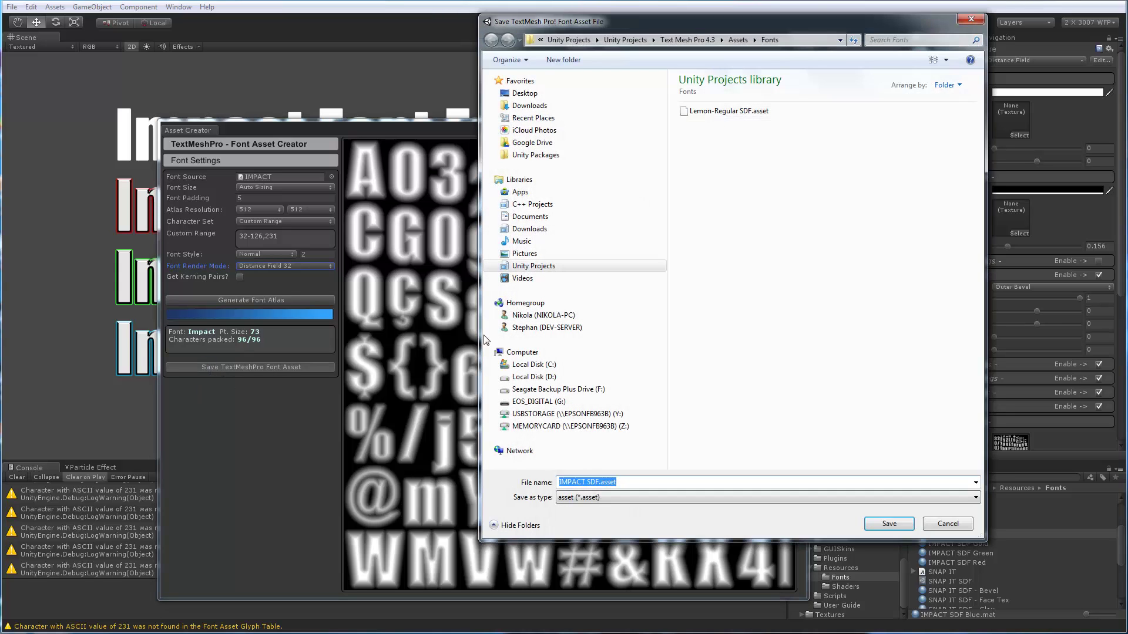
left_click(738, 39)
left_click(695, 334)
double_click(695, 335)
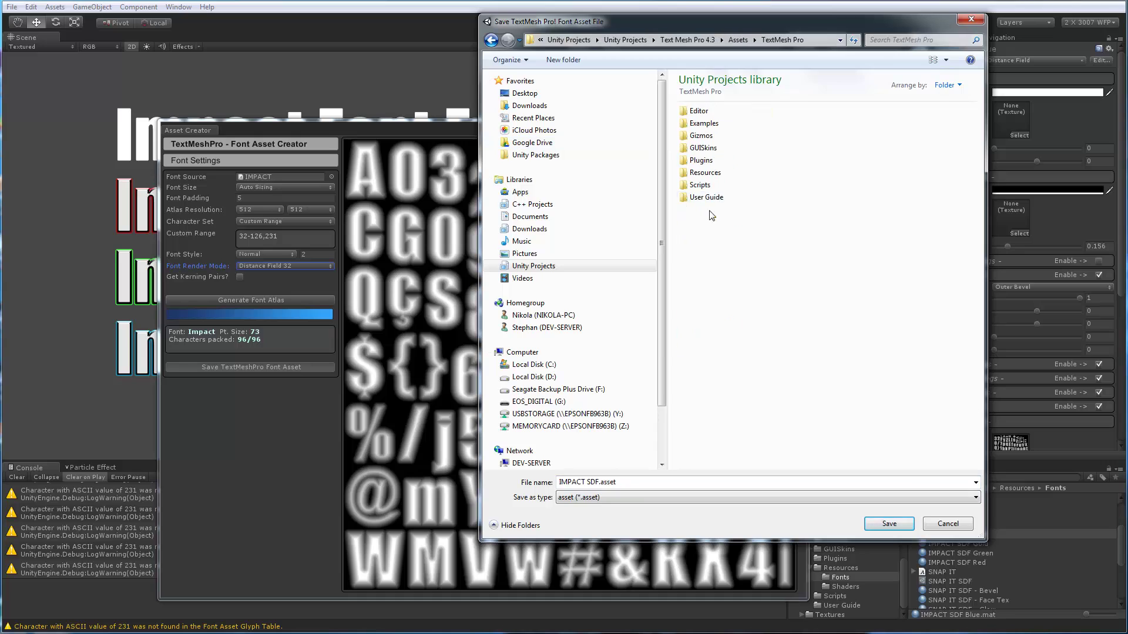
double_click(686, 174)
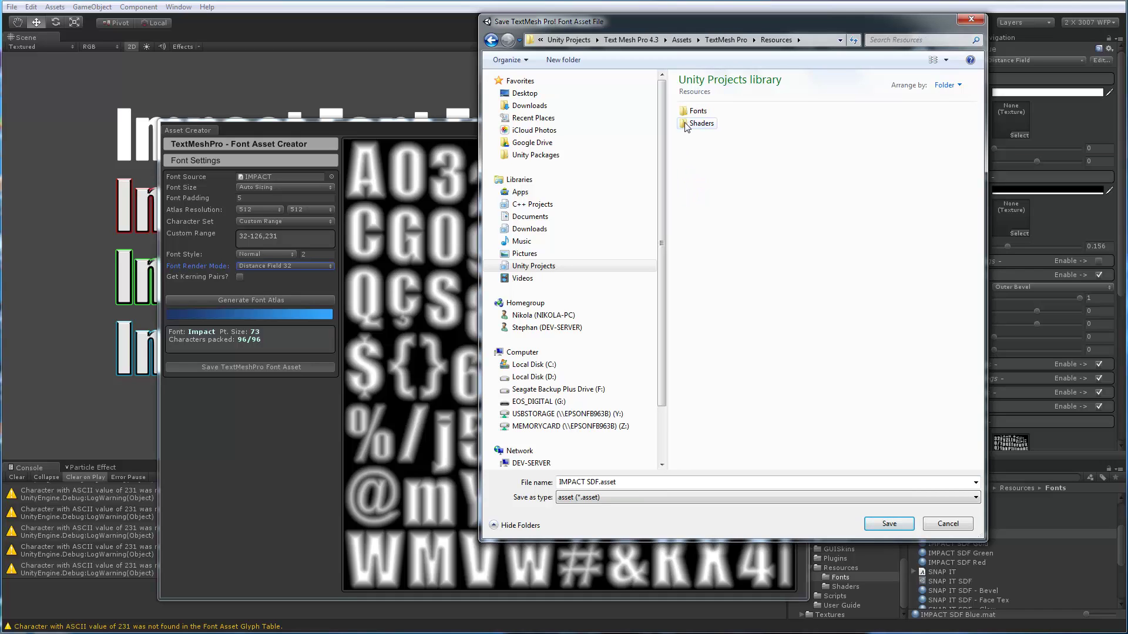
double_click(689, 114)
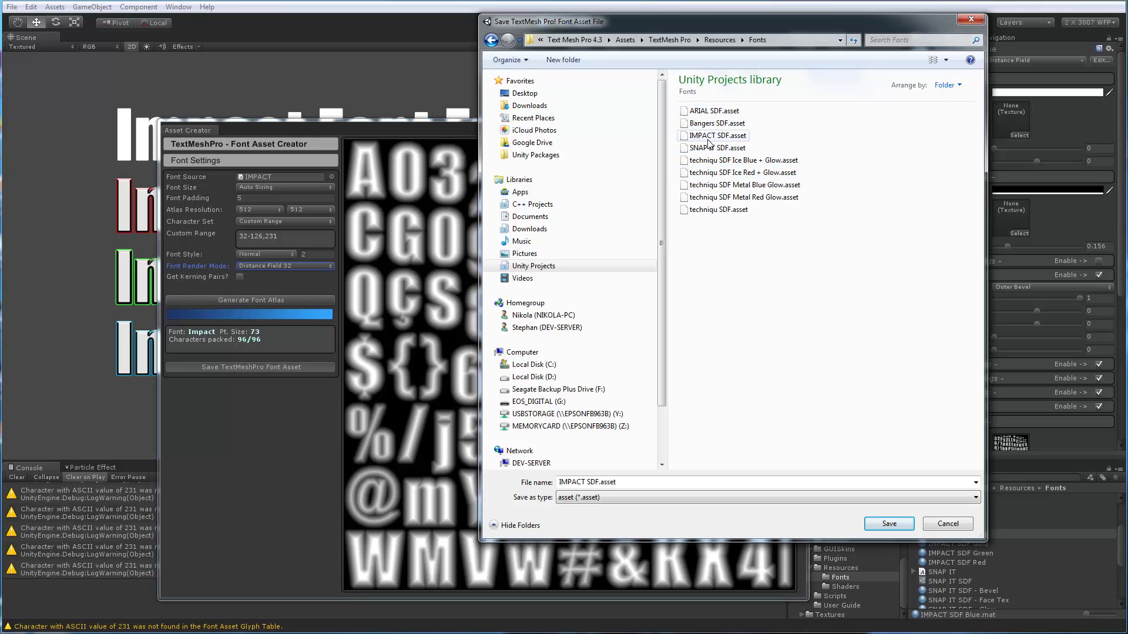
left_click(710, 141)
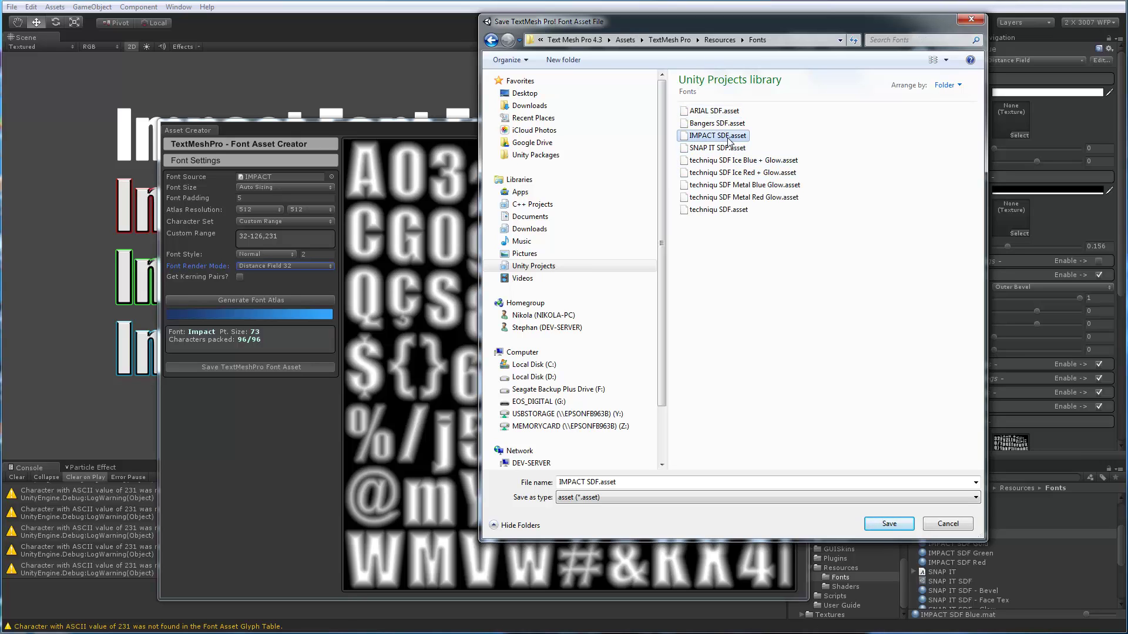
left_click(882, 523)
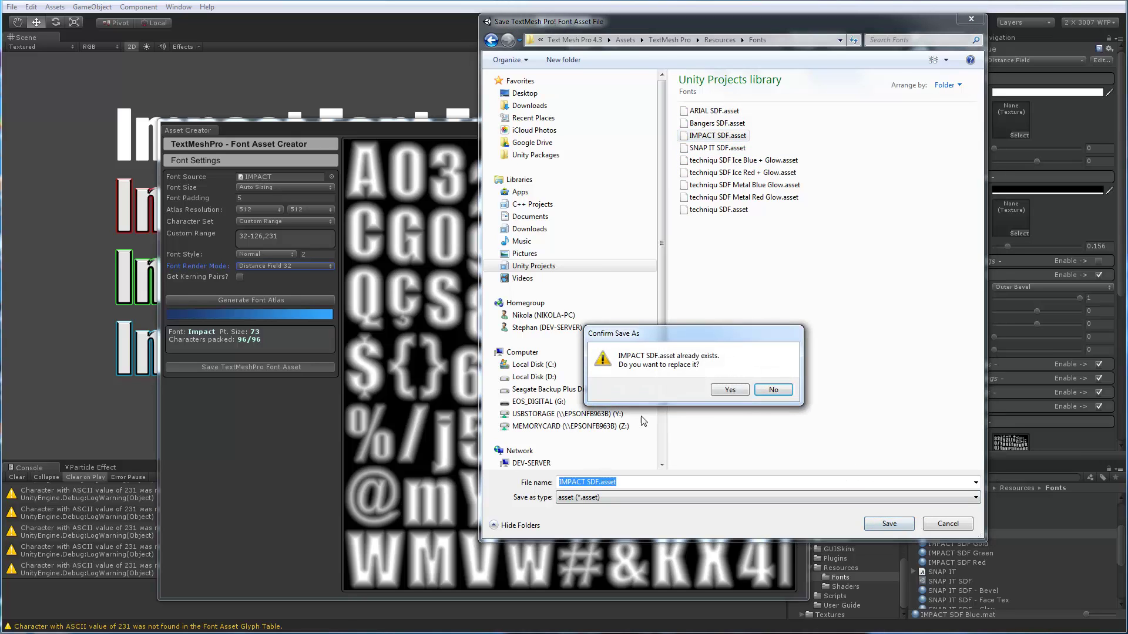
left_click(729, 390)
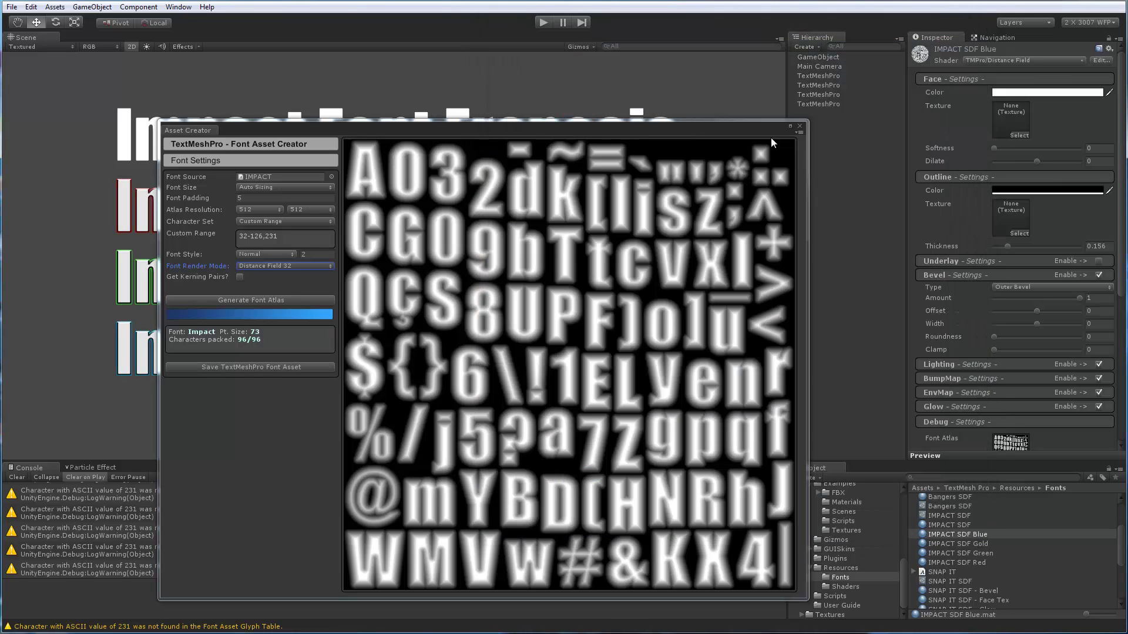
left_click(799, 126)
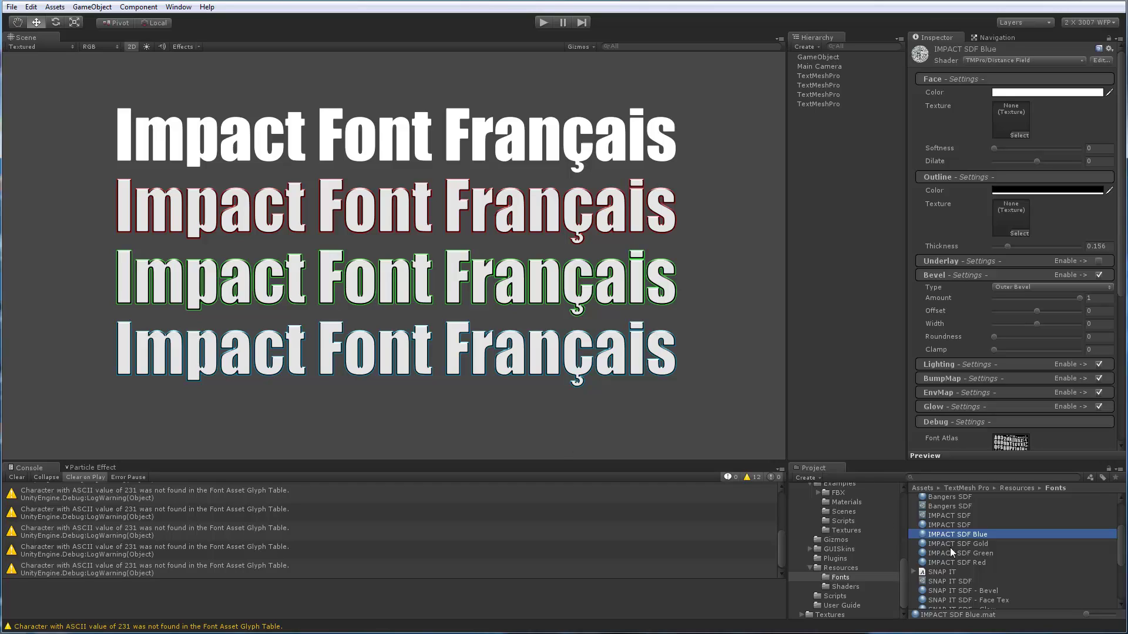
- Open the material of the IMPACT SDF font asset and view its options for copying the atlas
right_click(920, 56)
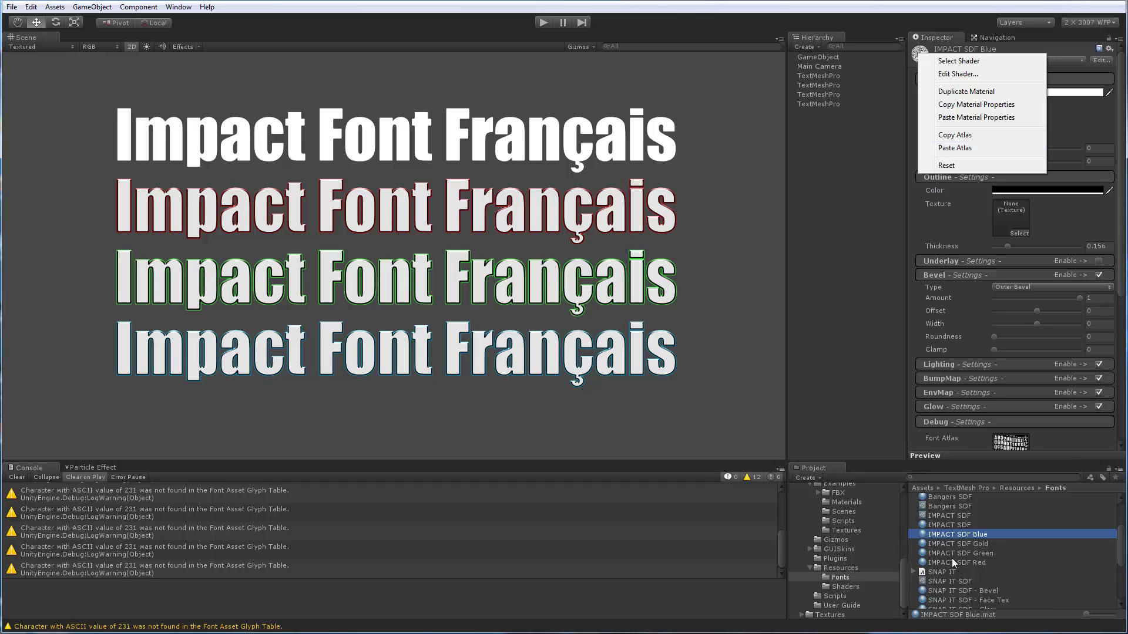
left_click(944, 520)
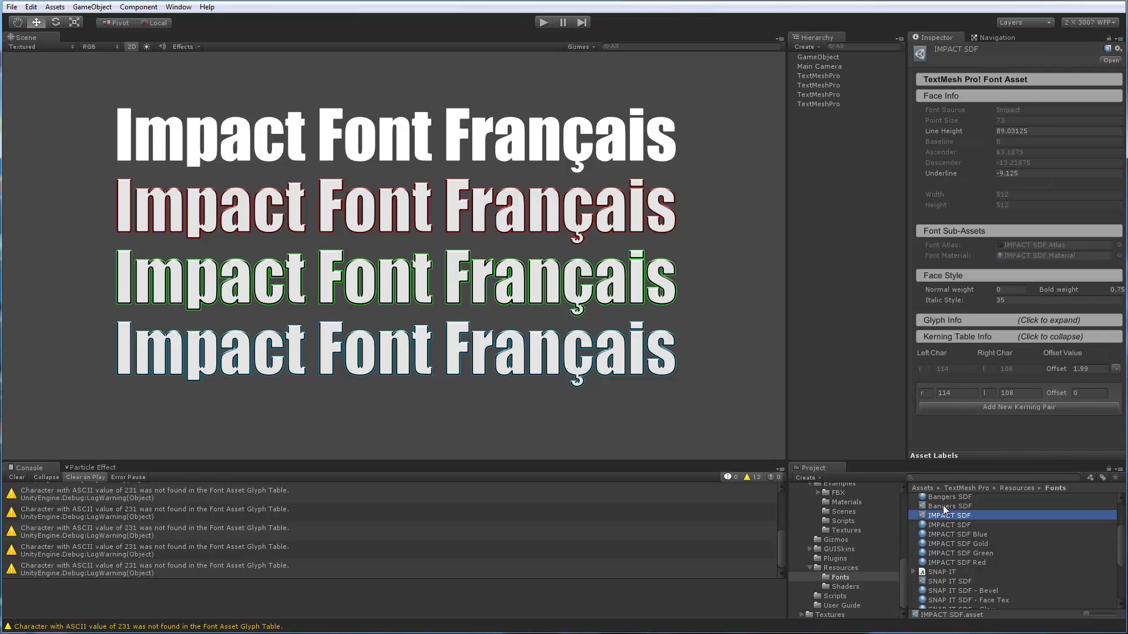
double_click(1020, 257)
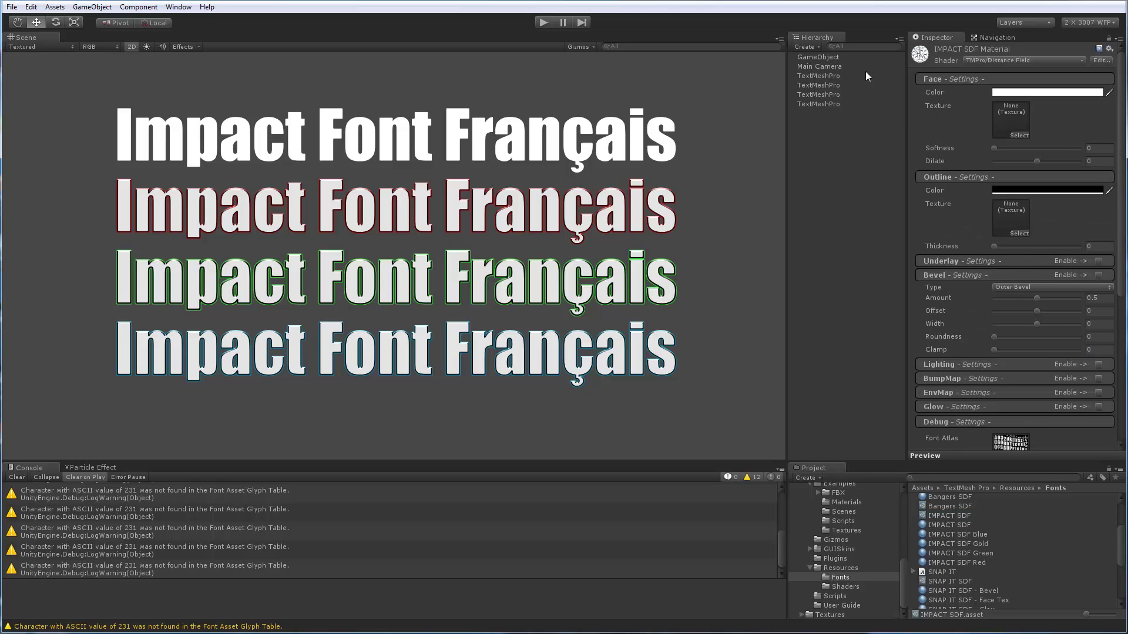
right_click(920, 54)
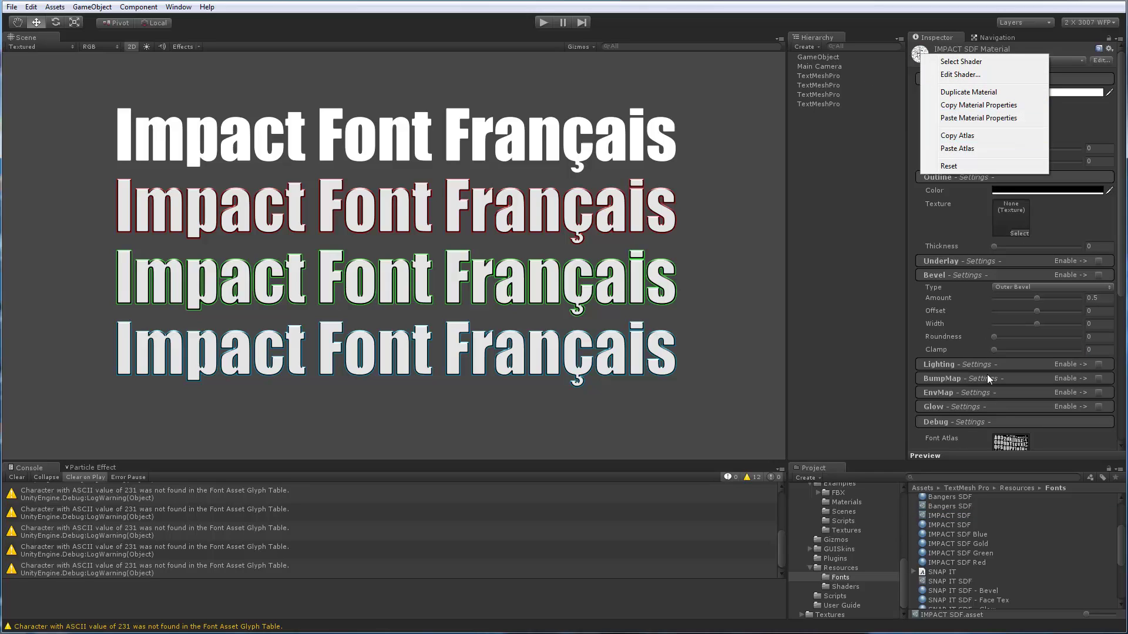
- Select the IMPACT SDF Blue, Gold, Green and Red materials together and view their options for pasting the atlas, then deselect them
left_click(934, 535)
left_click(942, 563, "shift")
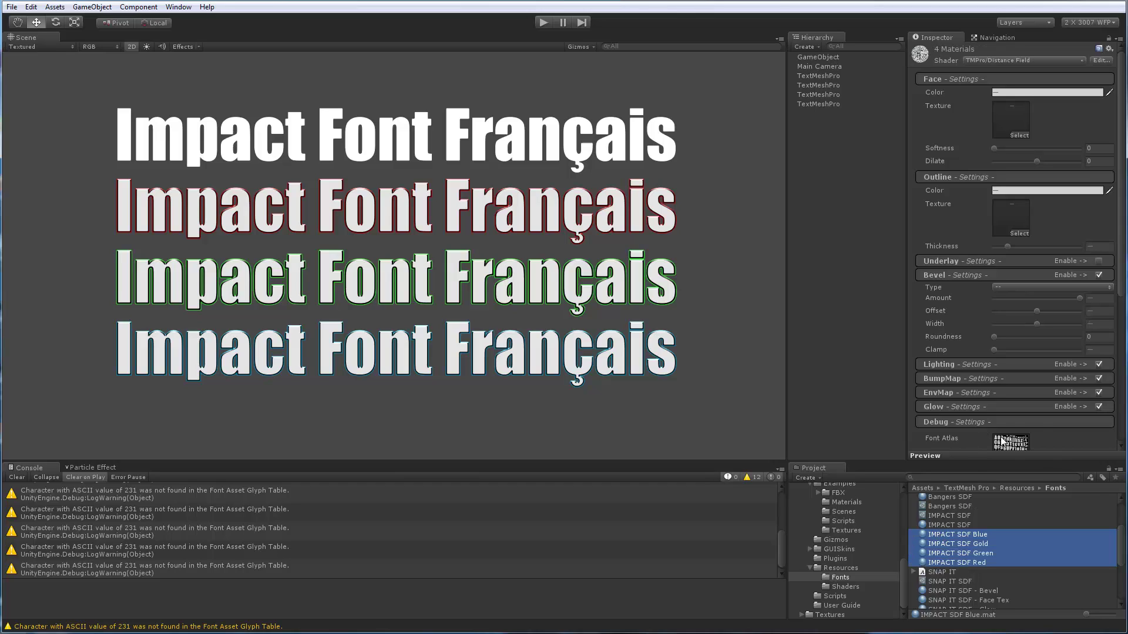
right_click(920, 56)
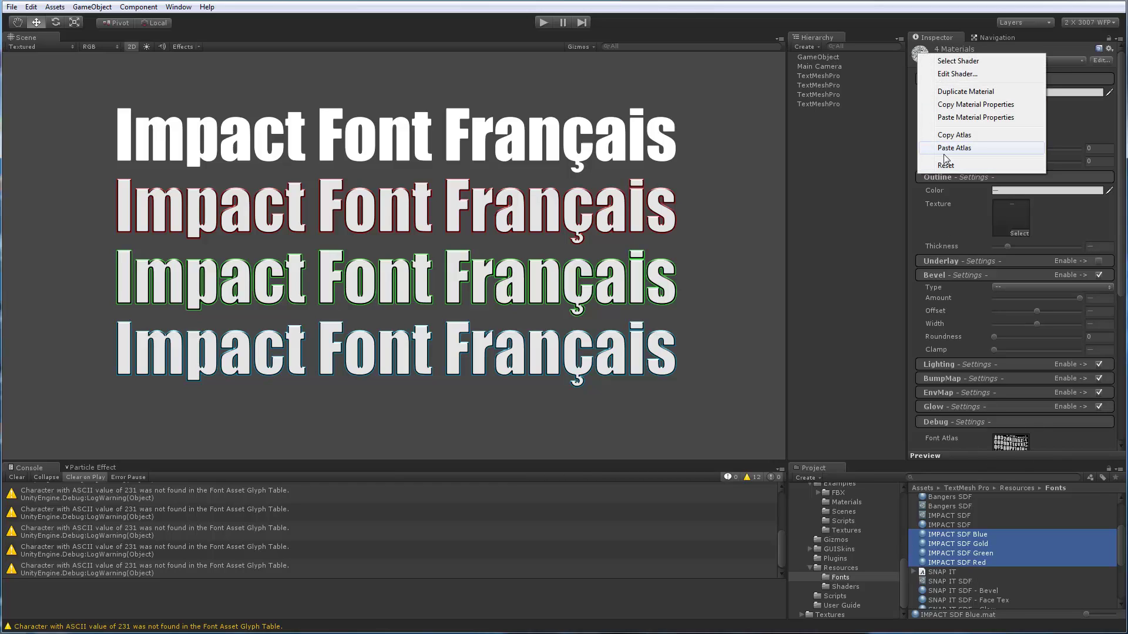
left_click(856, 363)
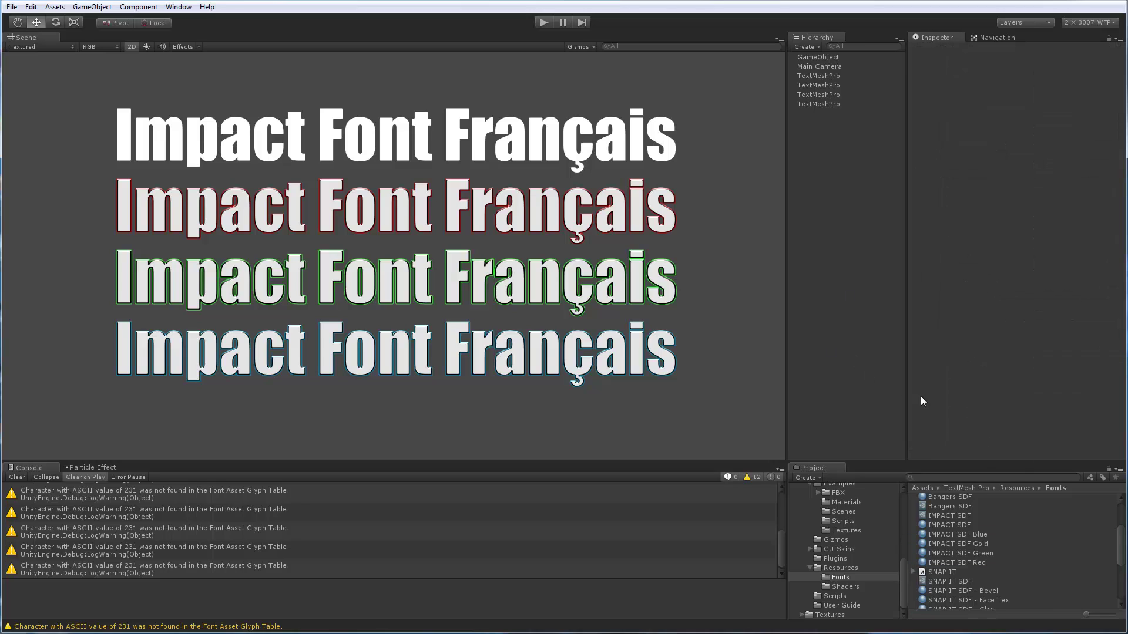
- Examine the font atlas and texture size in the Debug settings of the base IMPACT SDF material
left_click(950, 525)
scroll(1012, 342, "down", 4)
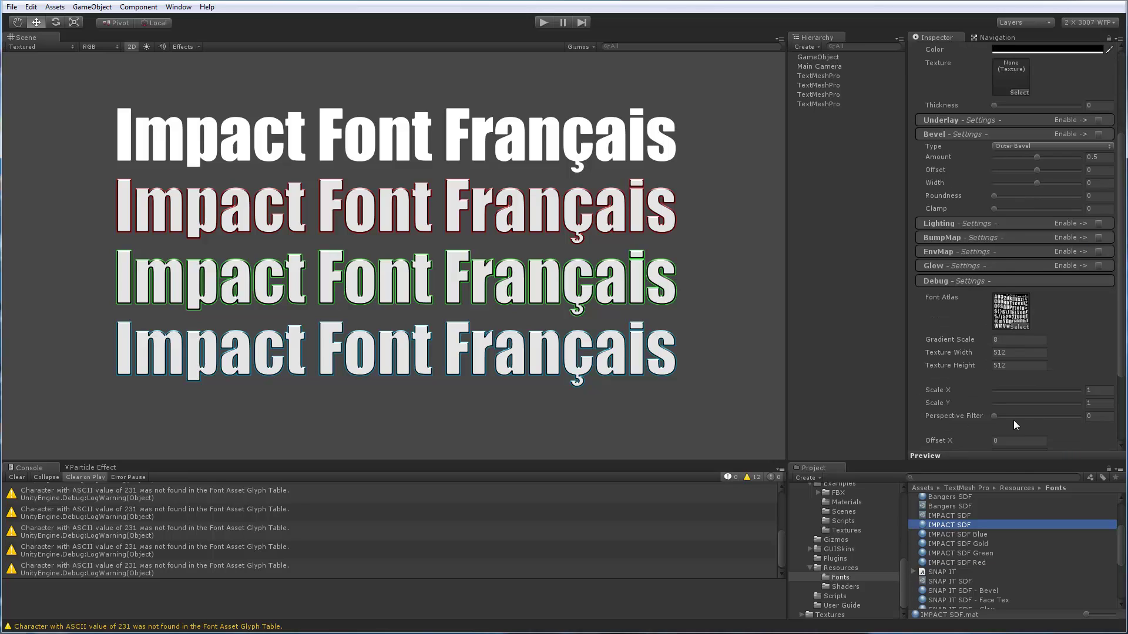
scroll(1001, 410, "down", 2)
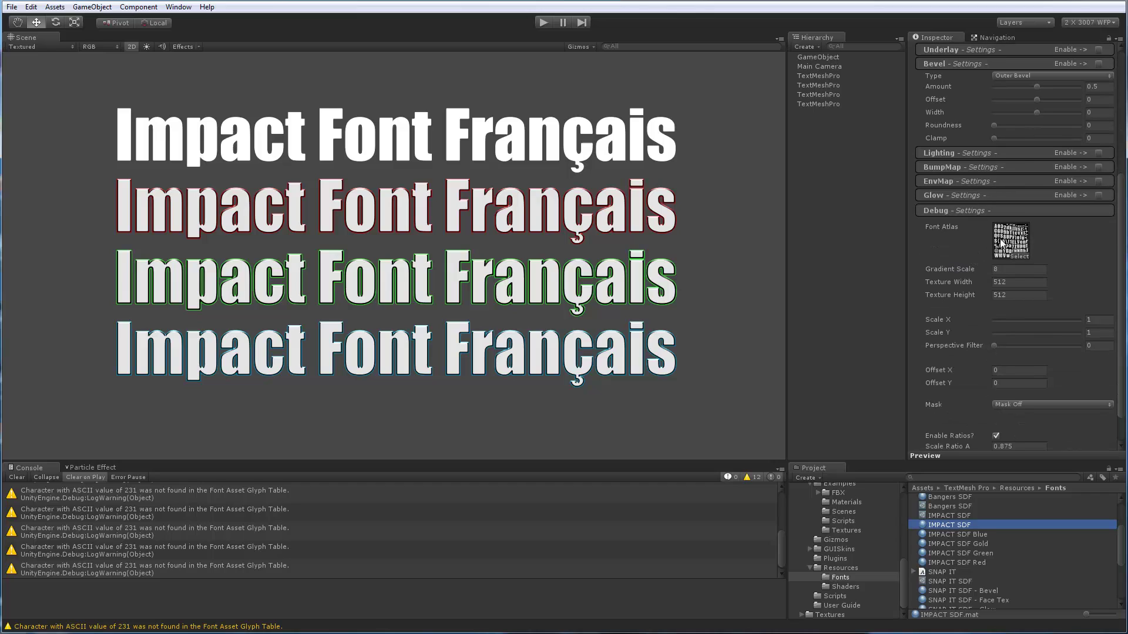